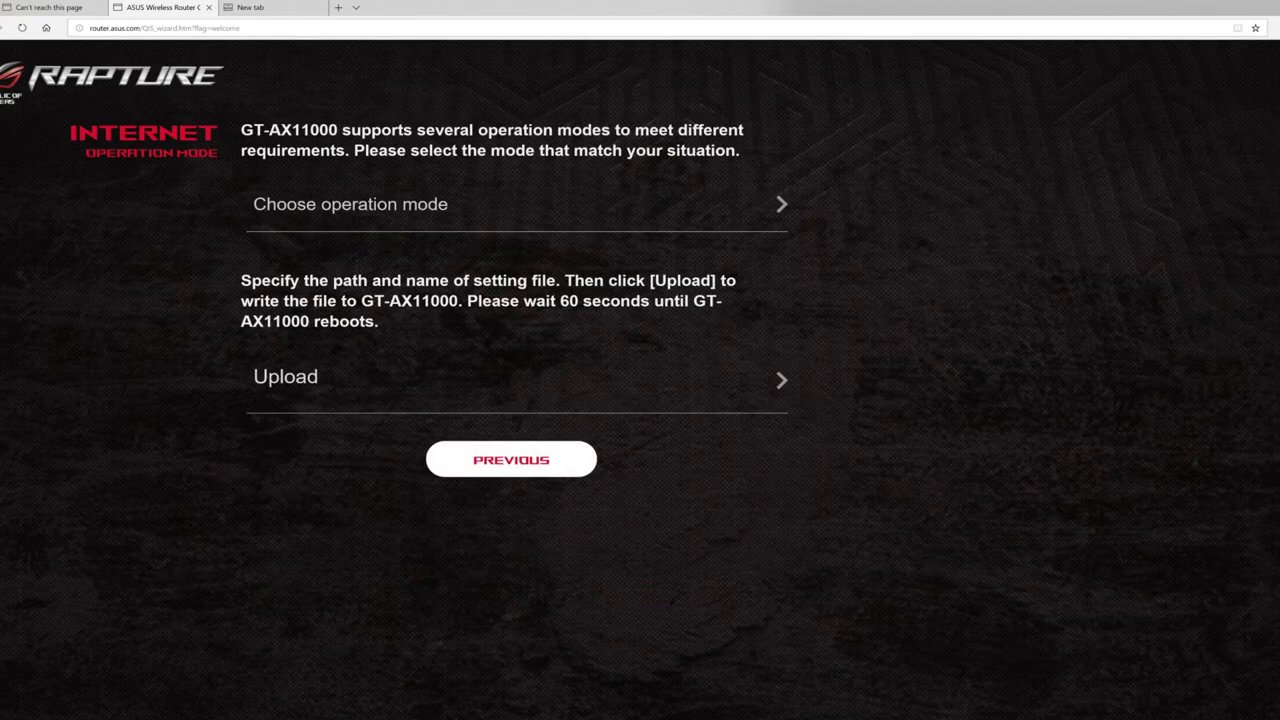
- Choose Wireless router mode (Default) as the operation mode and continue the setup wizard
key("Return")
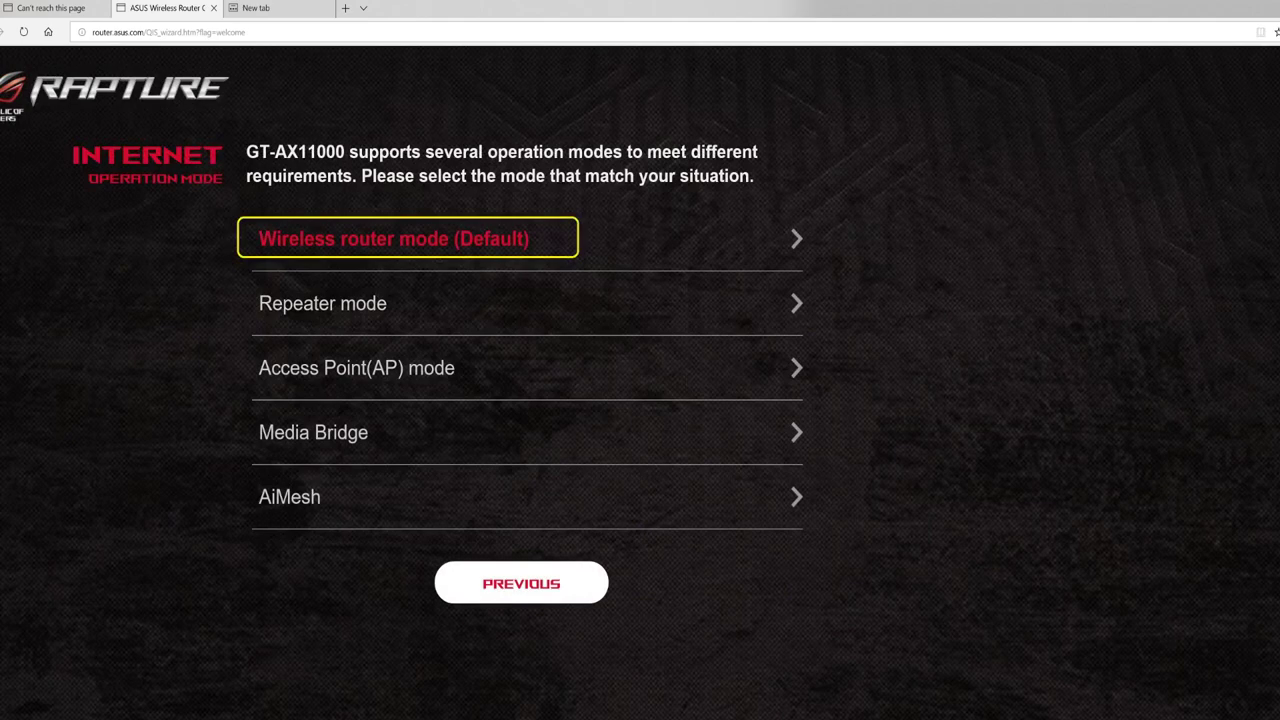
key("Return")
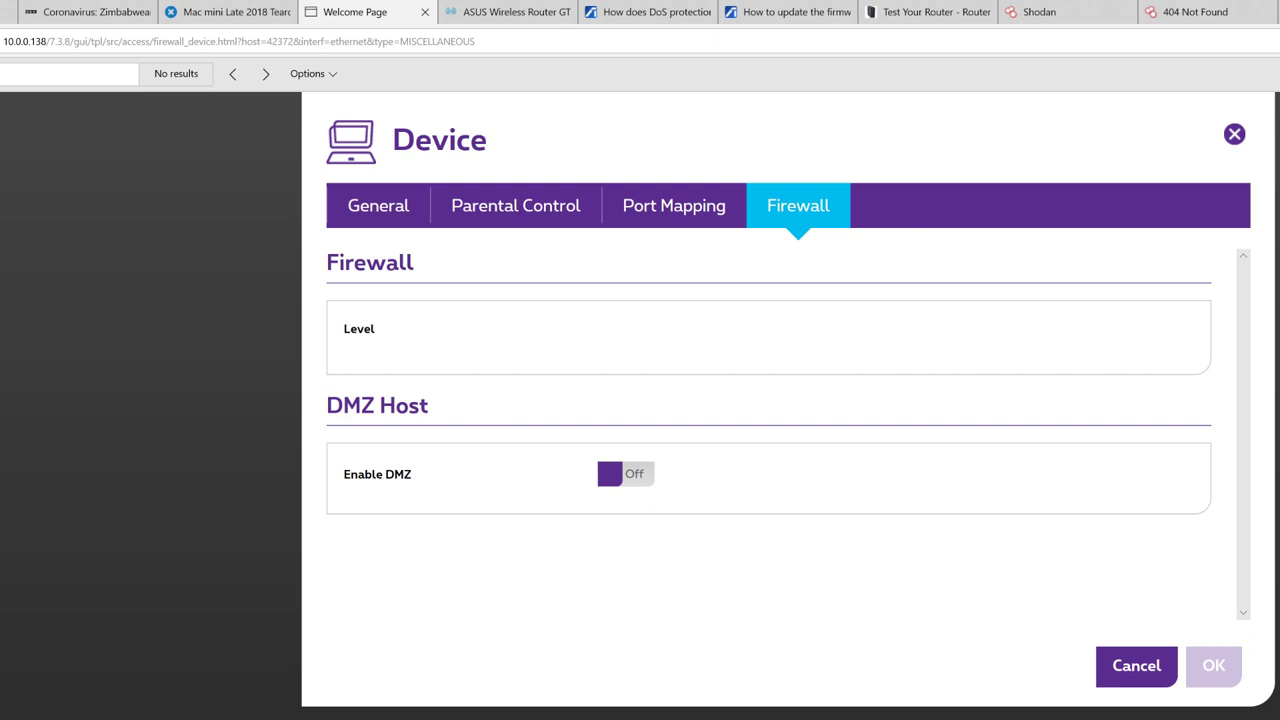
- Switch the Enable DMZ toggle to On for the device on the ISP router
left_click(625, 474)
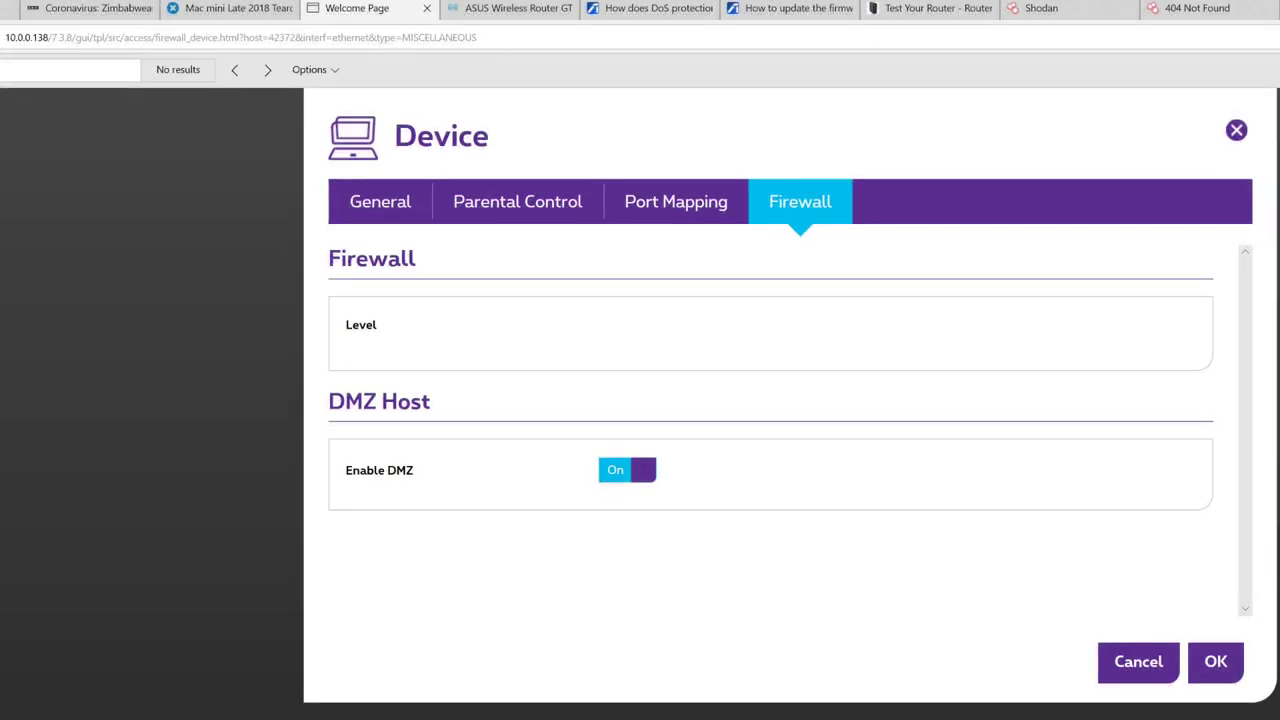